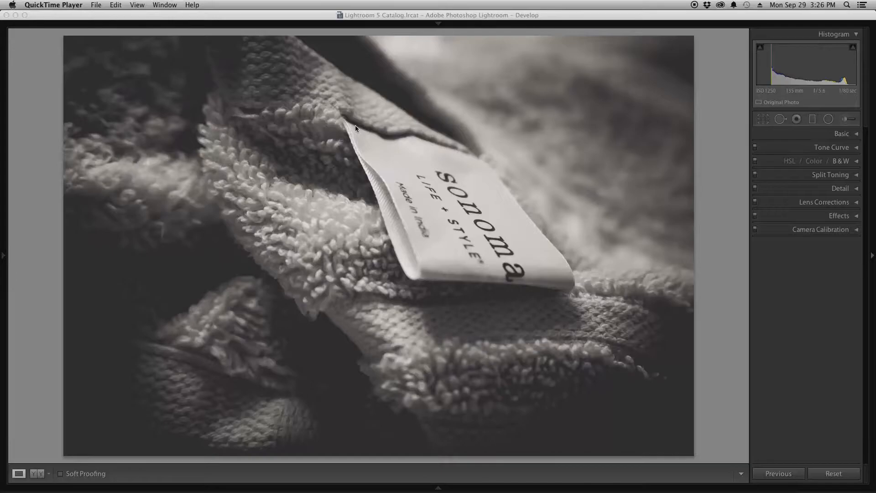
Step: Compare the toned black-and-white towel photo with its original side by side, and return to the single view
click(40, 477)
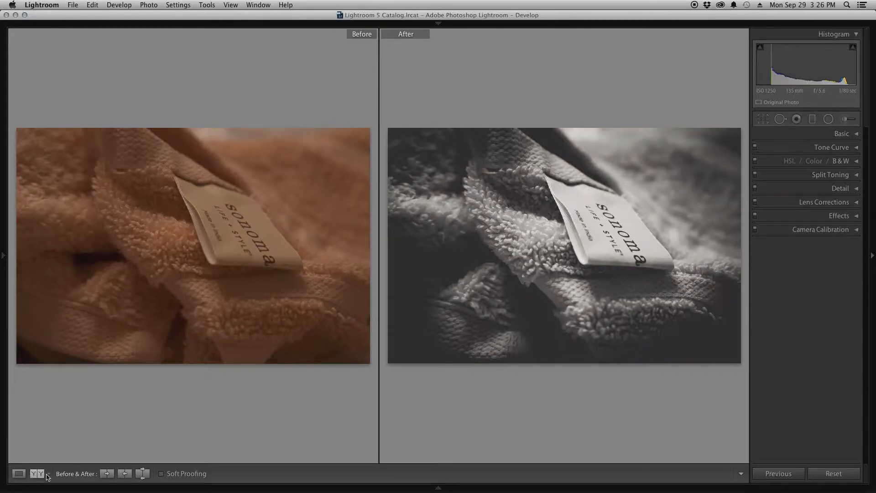
click(19, 474)
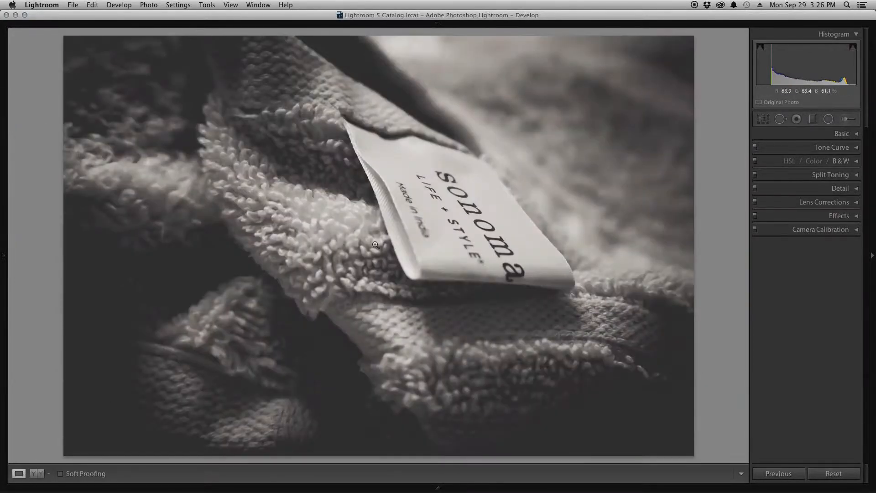
Step: Raise the towel photo's Exposure to +1.55, apply automatic tone and white balance, and compare before and after
click(855, 134)
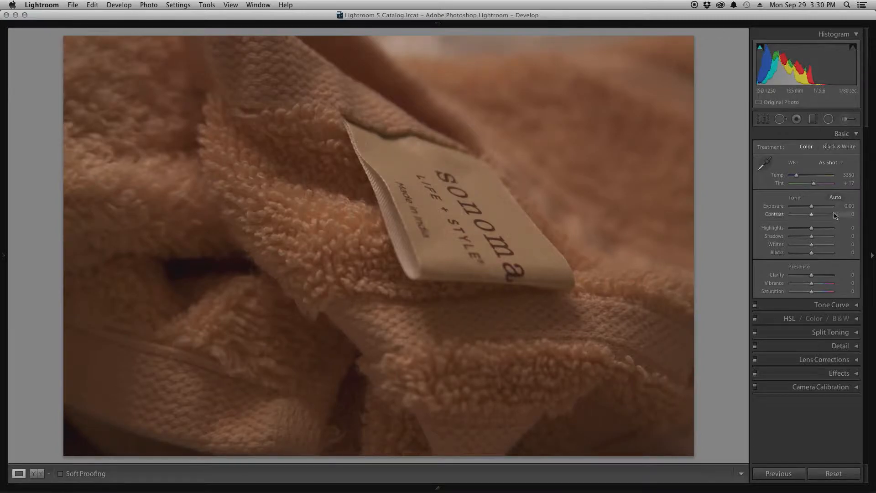
click(819, 207)
drag(819, 207, 818, 207)
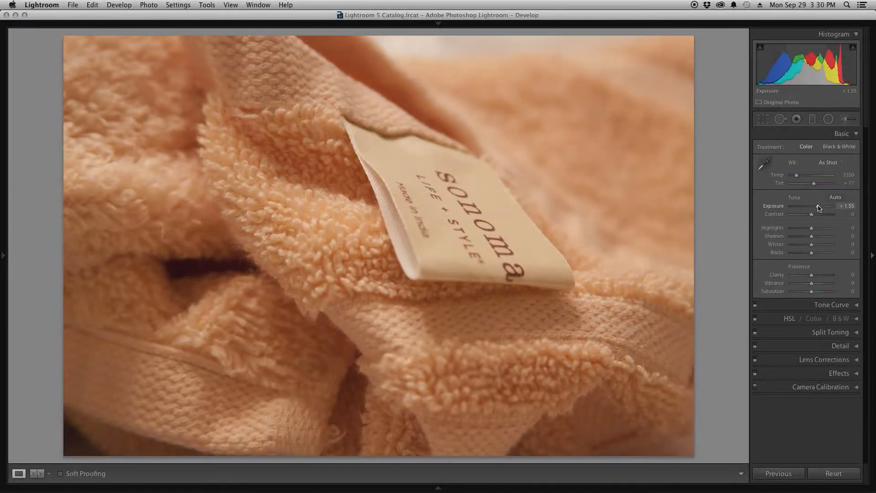
click(835, 198)
click(828, 162)
click(828, 169)
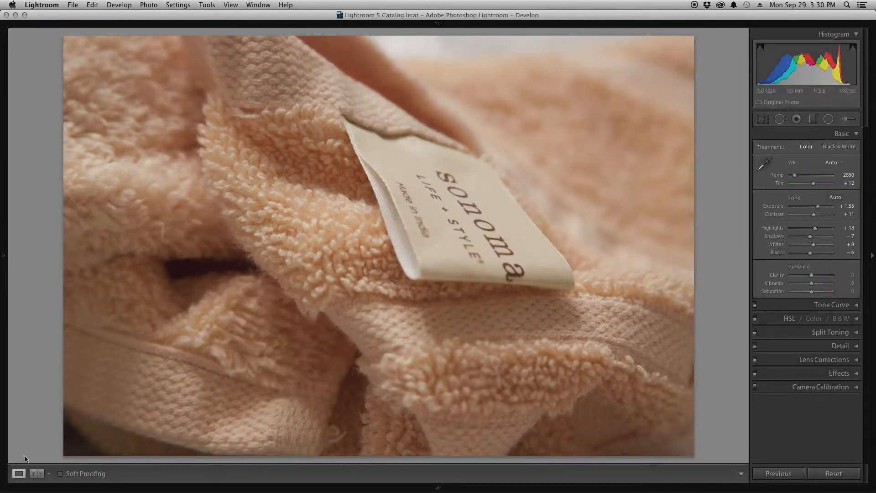
click(42, 474)
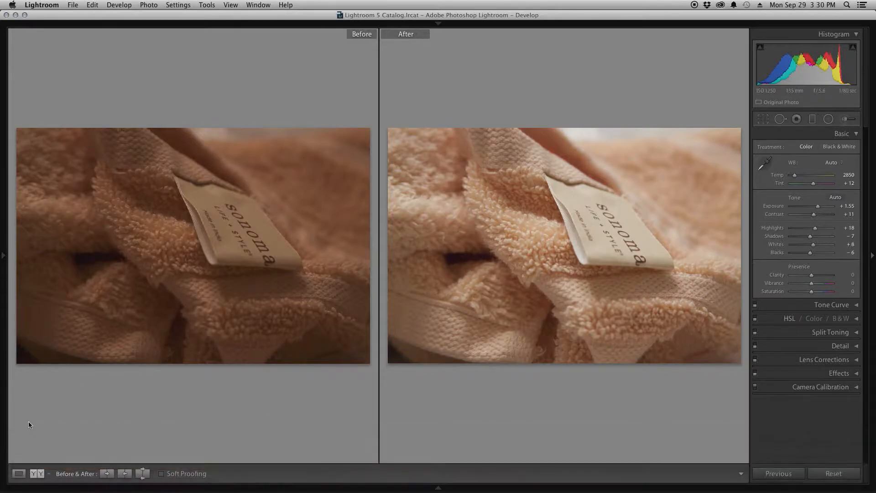
click(17, 472)
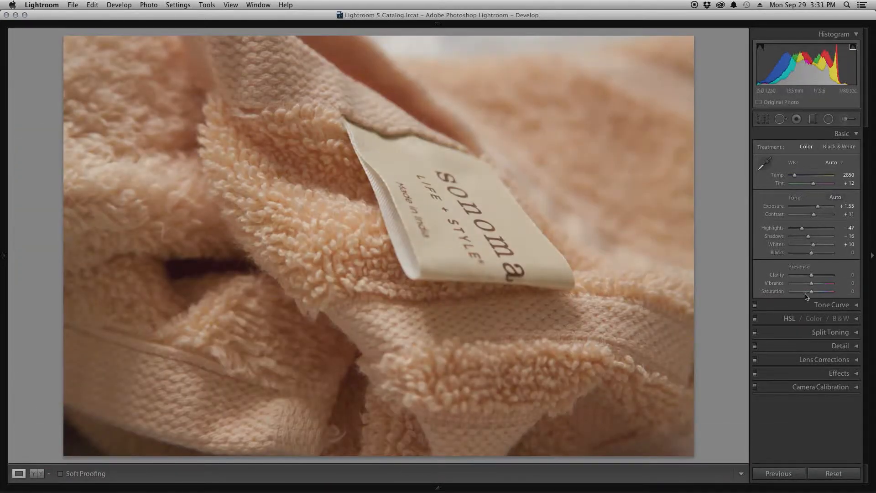
Step: Set Clarity to +35 and Vibrance to −5, and check the result against the original
click(817, 276)
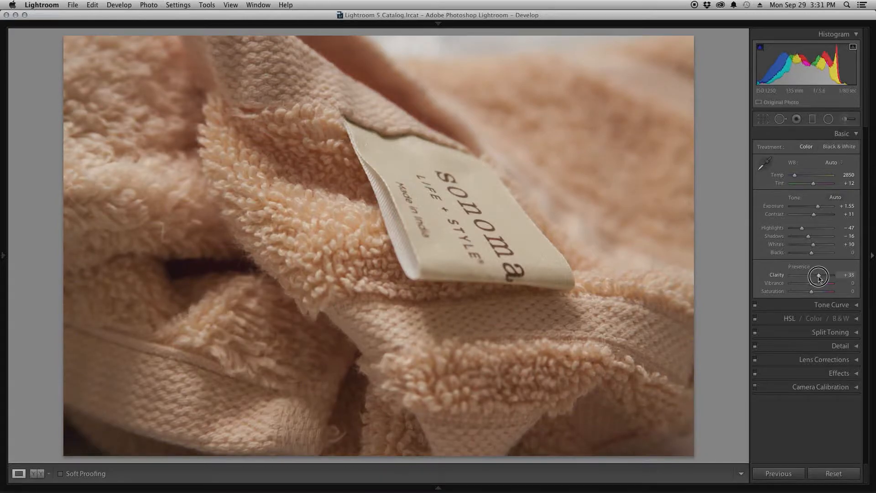
drag(813, 284, 811, 283)
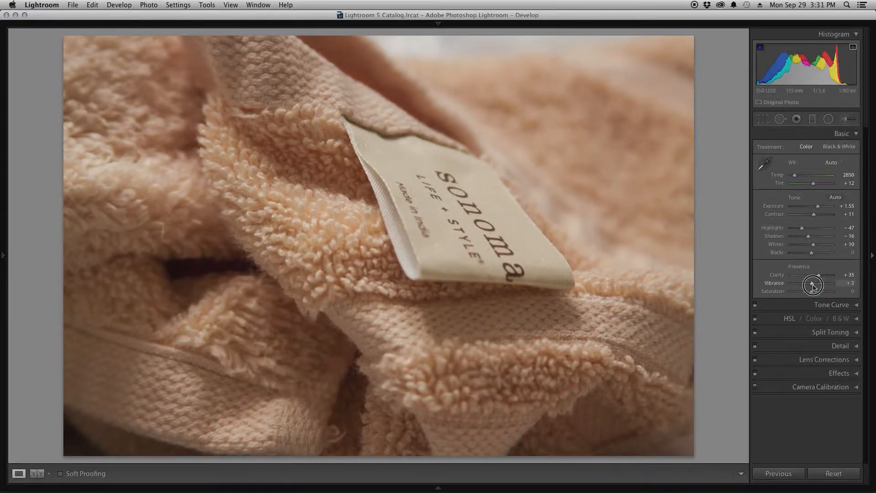
click(40, 474)
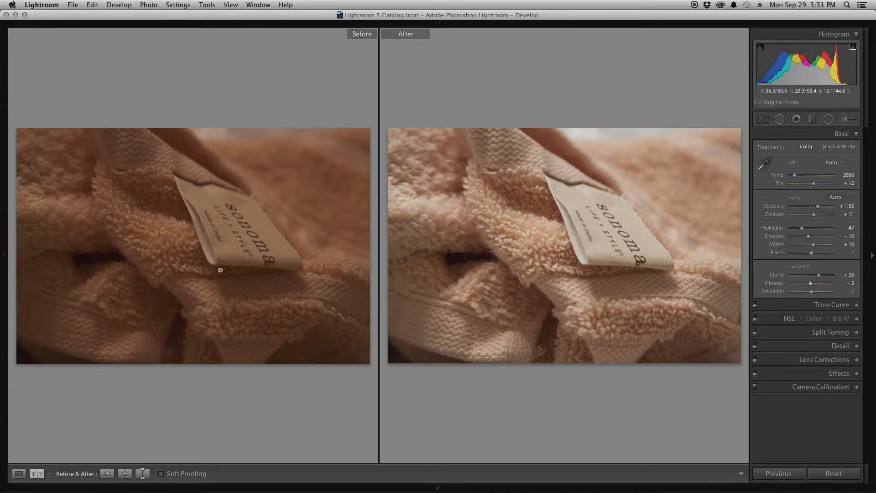
click(19, 474)
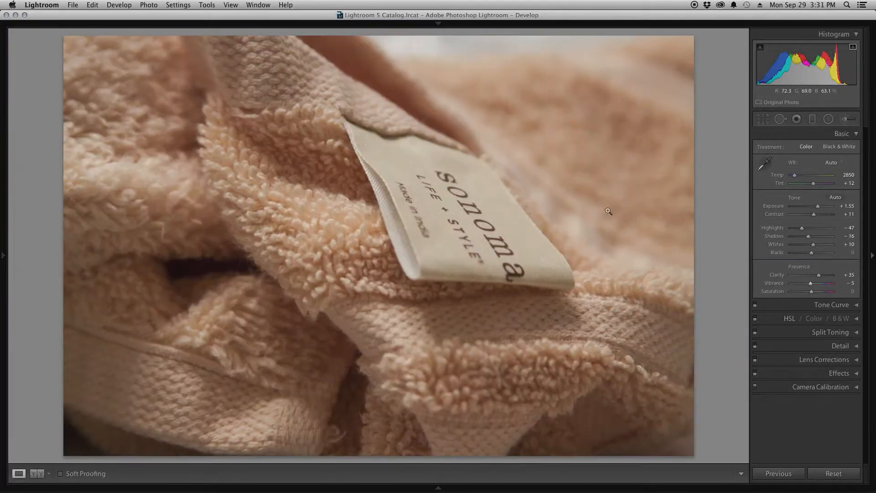
Step: Convert the photo to the Black & White treatment and show it beside the original
click(856, 134)
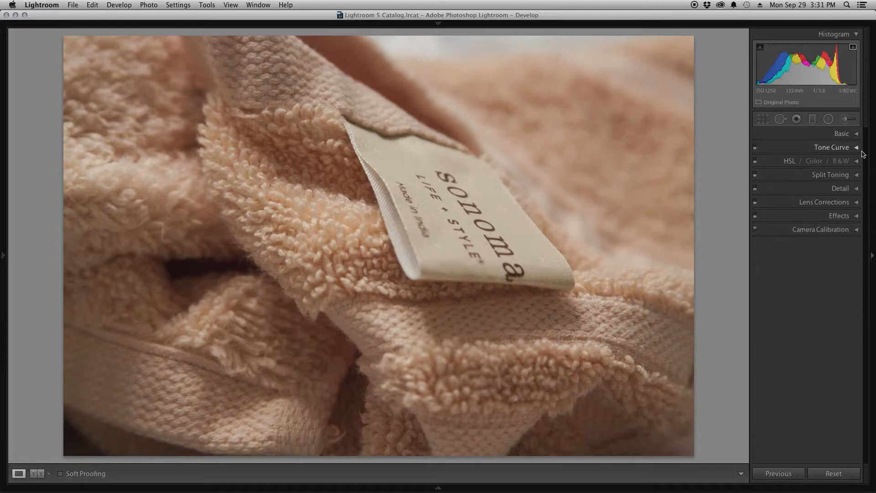
click(856, 134)
click(848, 147)
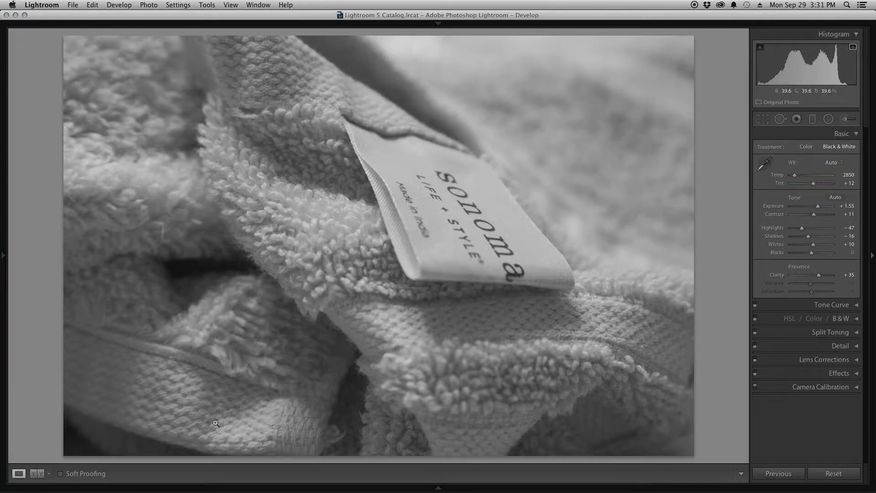
click(40, 474)
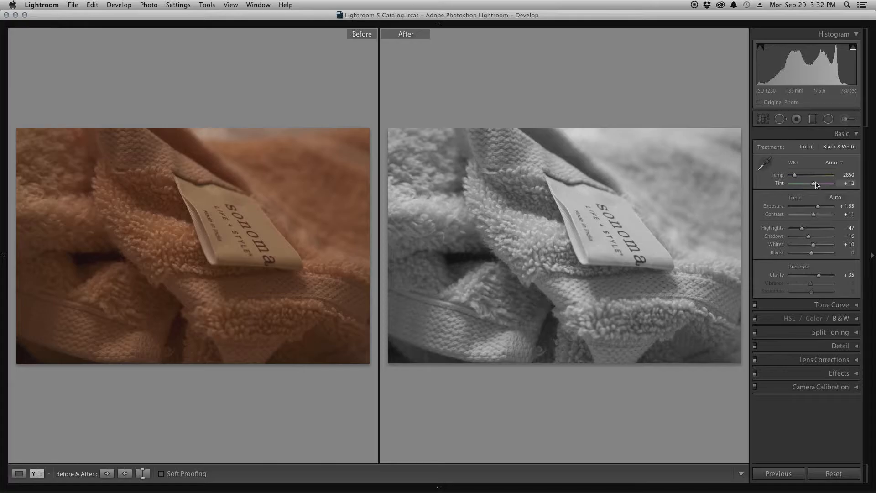
Step: Set the black-and-white photo's Temp to 2572, Tint to +65 and Clarity to +58
drag(795, 174, 835, 177)
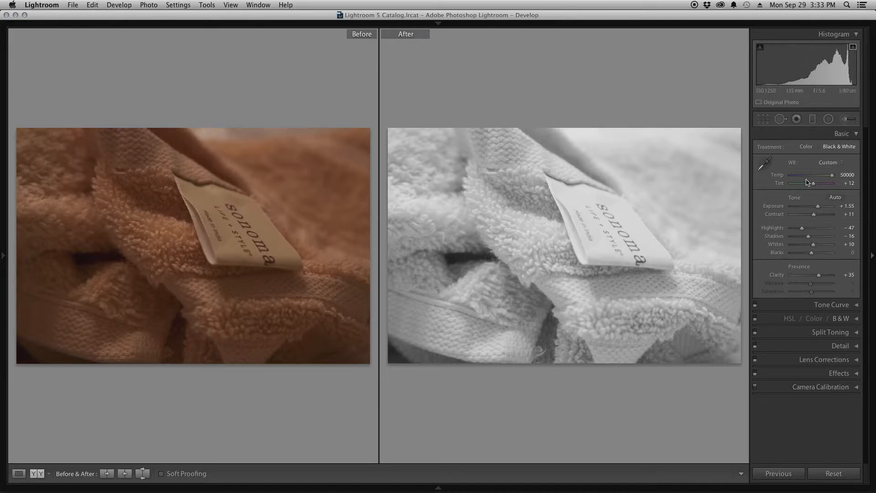
drag(818, 177, 775, 179)
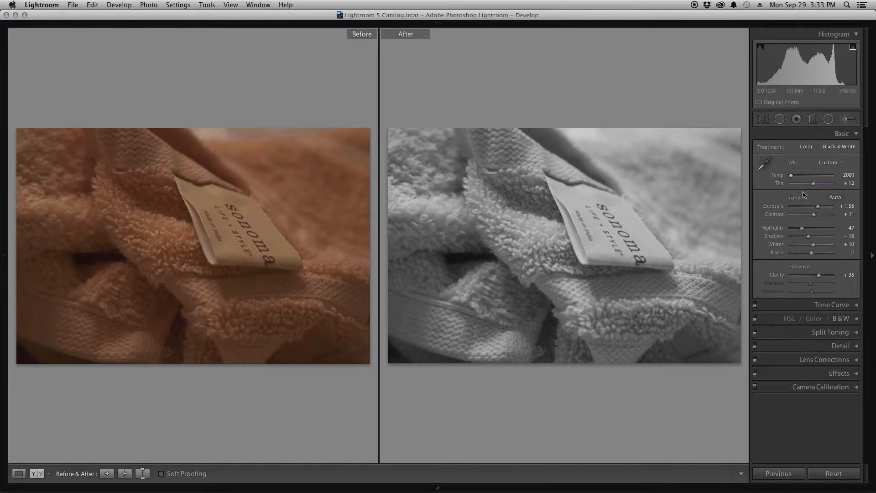
drag(803, 176, 823, 184)
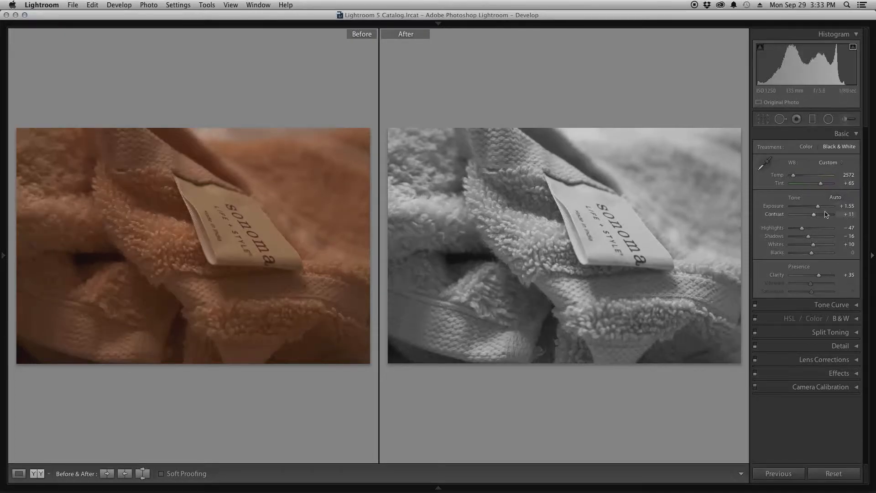
drag(819, 276, 824, 277)
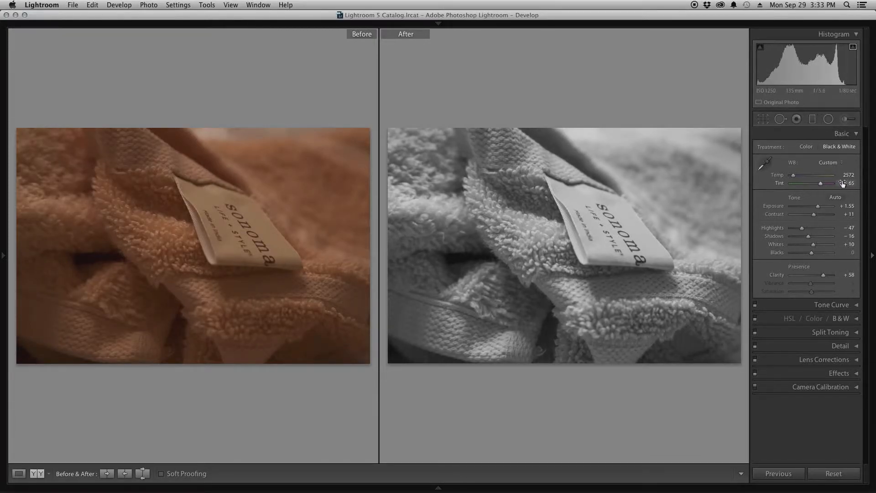
Step: Turn on the custom RGB point curve with the lifted black point
click(857, 134)
click(857, 147)
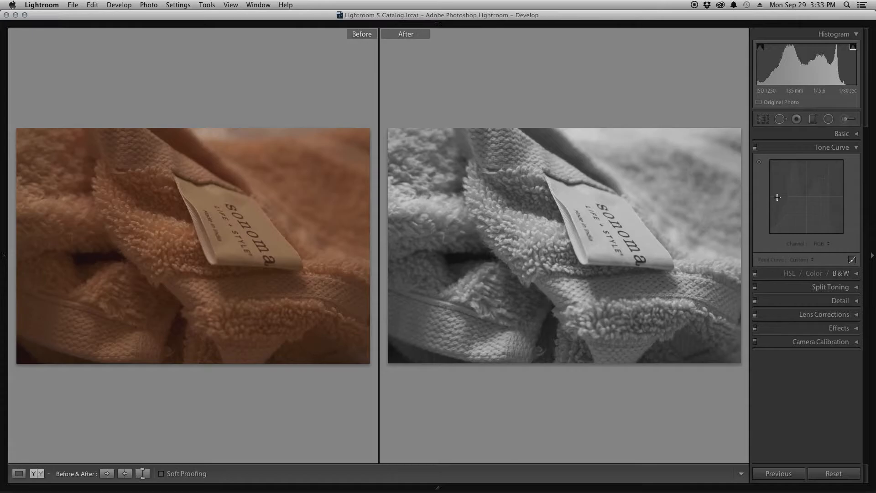
click(756, 147)
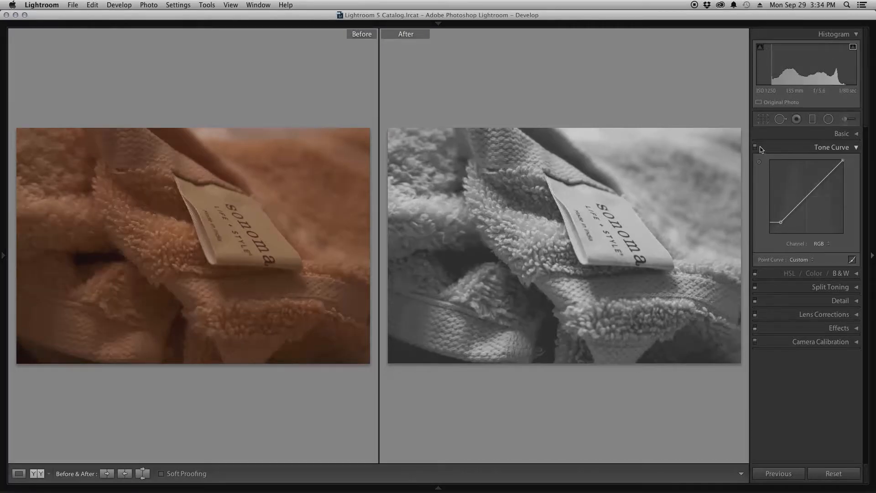
click(856, 149)
Step: Set Red to −23 and Orange to −17 in the Black & White Mix, inspecting the grain at an extreme Orange value
click(840, 160)
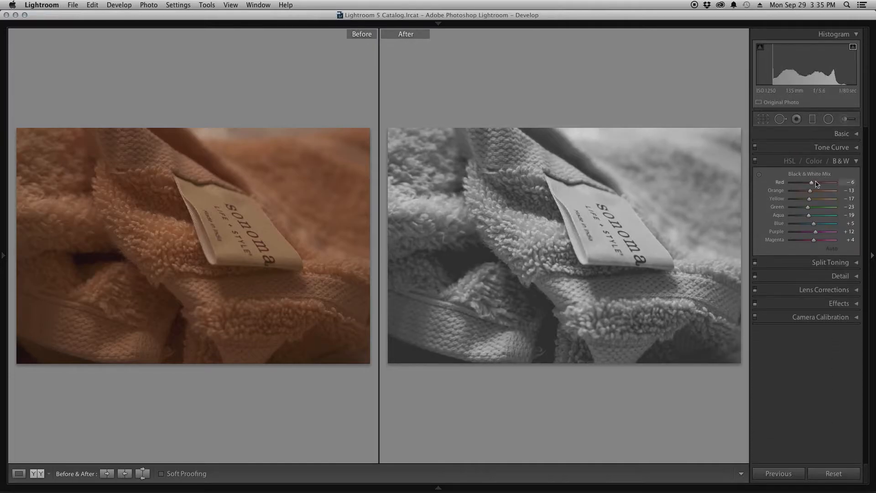
drag(812, 184, 844, 194)
click(719, 174)
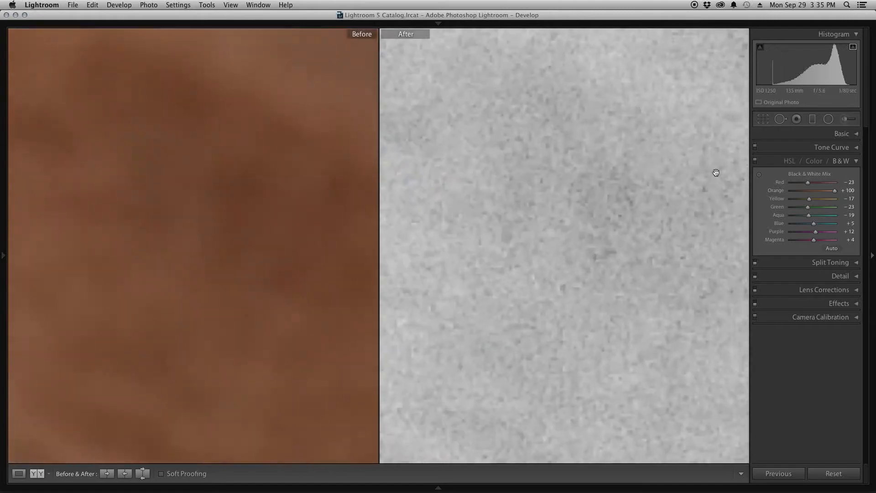
drag(835, 191, 809, 194)
click(581, 165)
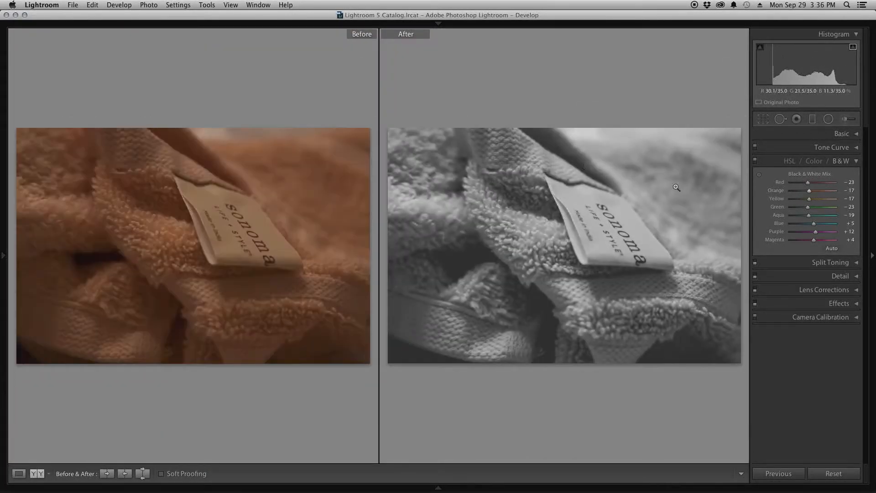
Step: In the single view, set the mix to Yellow −19, Green −9, Aqua +14, Blue 0, Purple 0 and Magenta −5
click(19, 473)
mouse_move(809, 199)
mouse_down()
mouse_move(829, 201)
mouse_move(792, 201)
mouse_move(816, 201)
mouse_move(808, 201)
mouse_up()
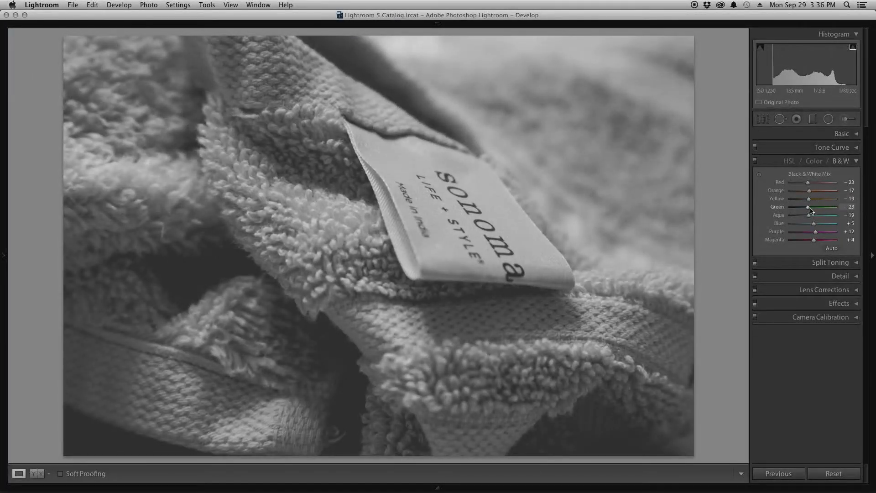
drag(814, 209, 844, 208)
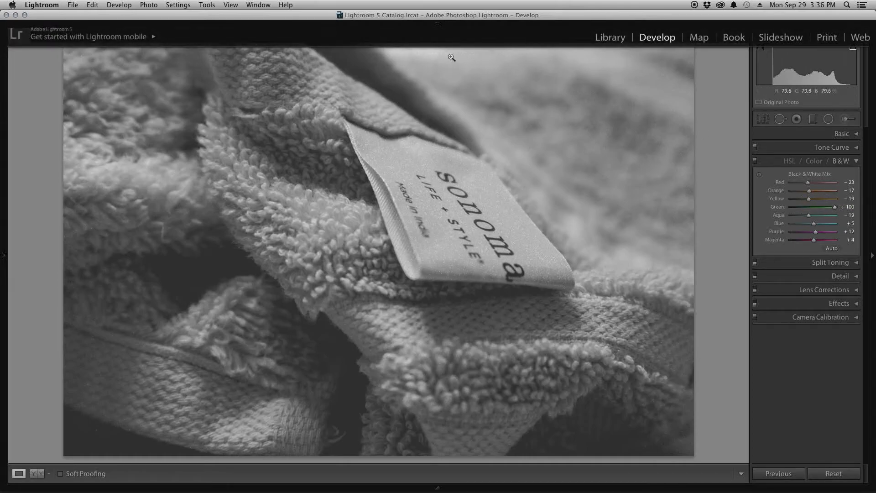
drag(835, 209, 822, 236)
double_click(821, 233)
double_click(833, 224)
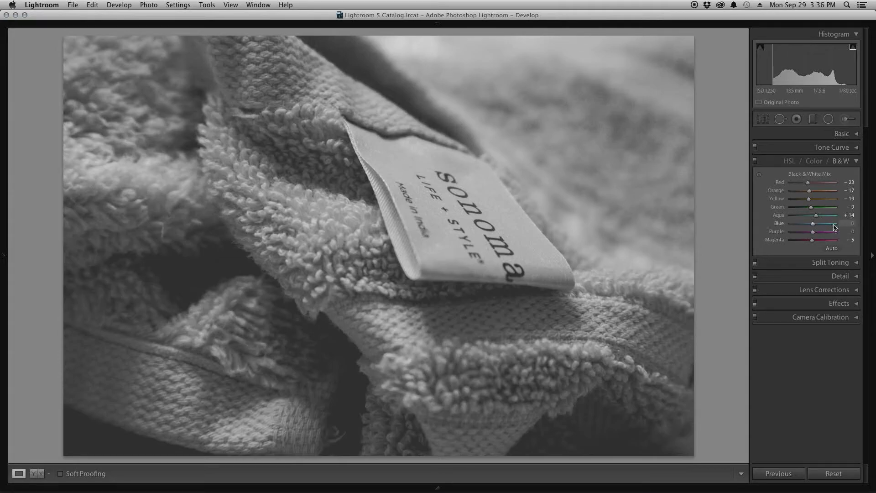
Step: Enable the Split Toning adjustments, toggling them off and on to compare their effect
click(858, 160)
click(861, 175)
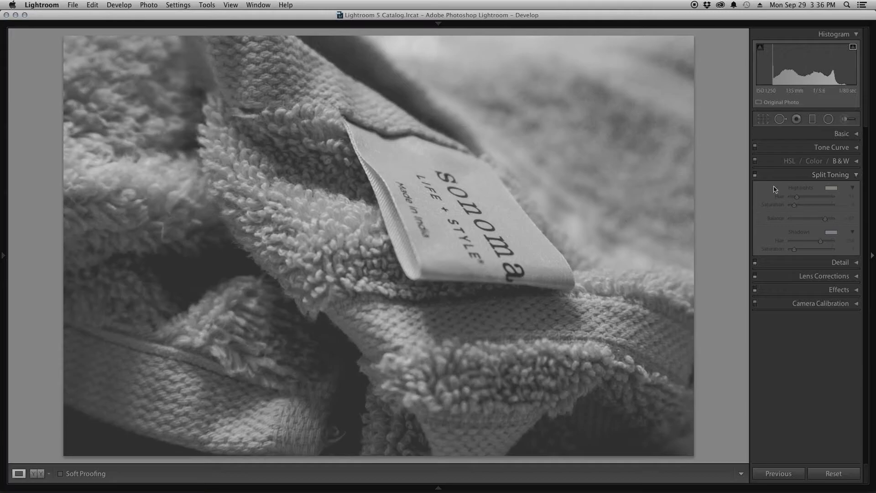
click(755, 175)
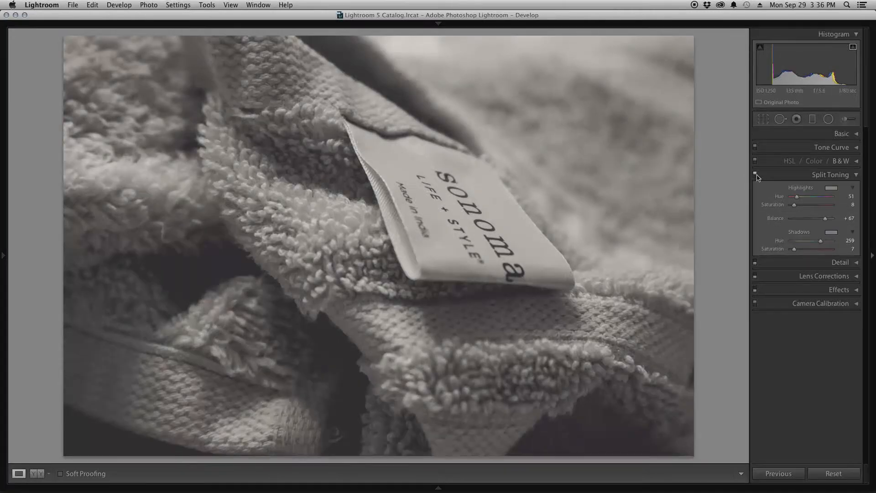
click(755, 174)
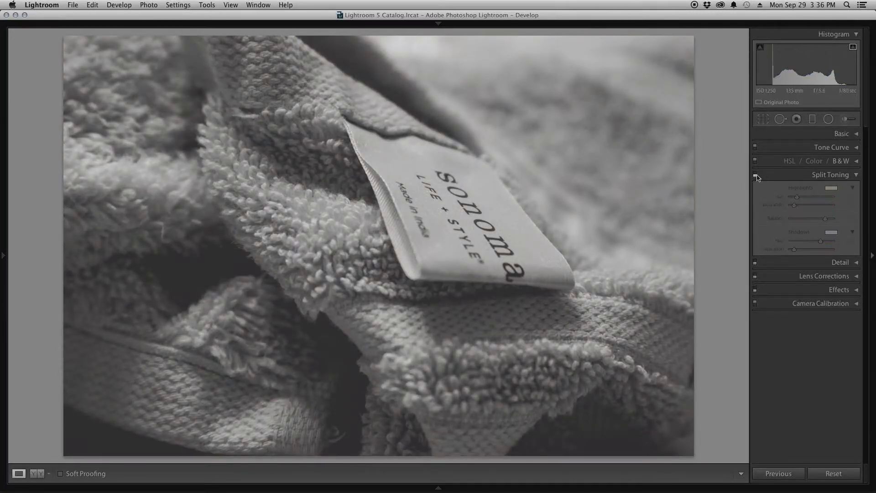
click(755, 175)
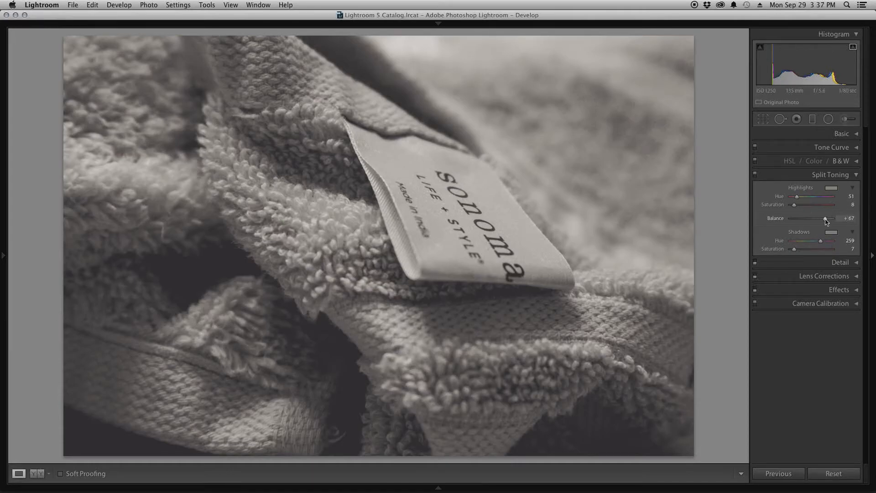
Step: Reset the split-toning Balance and both Saturation values to 0, and set the highlights Hue to 52
double_click(796, 250)
drag(795, 205, 843, 210)
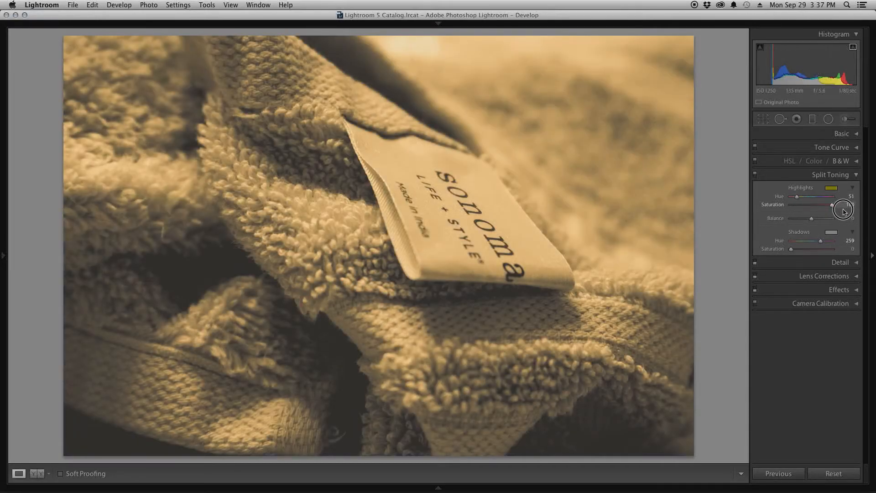
mouse_move(796, 196)
mouse_down()
mouse_move(830, 197)
mouse_move(797, 205)
mouse_up()
double_click(773, 205)
Step: Set the highlights Saturation to 23 and tint the shadows with Hue 263 and Saturation 8
drag(790, 249, 872, 251)
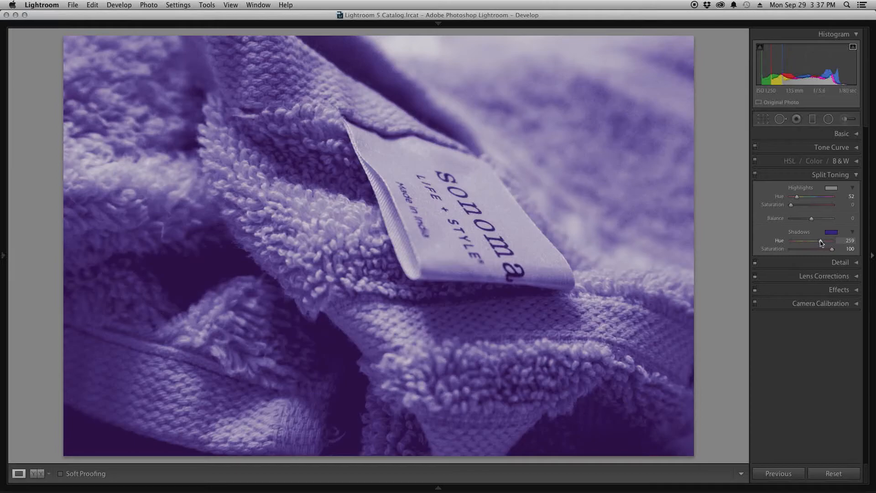
drag(821, 243, 795, 251)
click(801, 206)
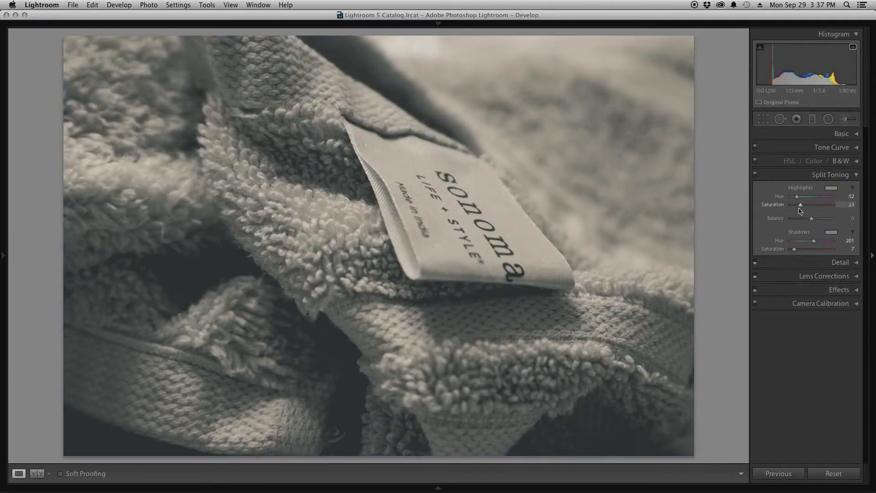
mouse_move(794, 250)
mouse_down()
mouse_move(850, 247)
mouse_move(826, 239)
mouse_move(797, 254)
mouse_up()
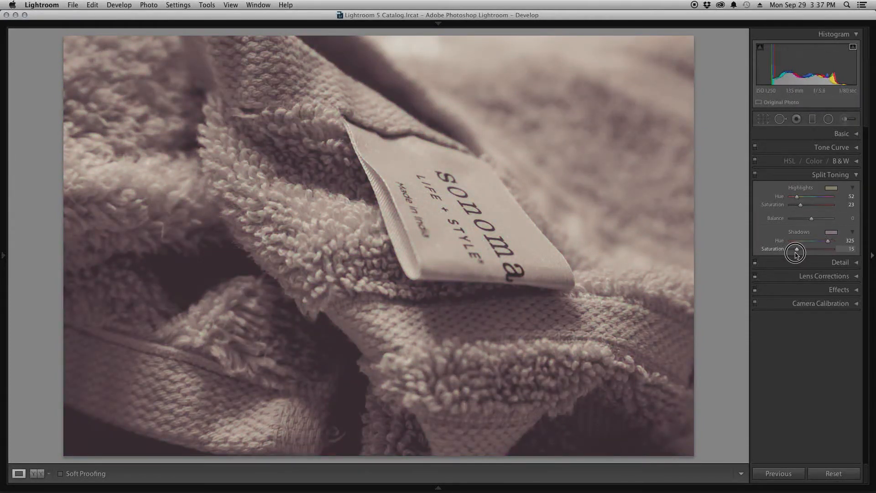
mouse_move(795, 250)
mouse_down()
mouse_move(836, 248)
mouse_move(794, 251)
mouse_up()
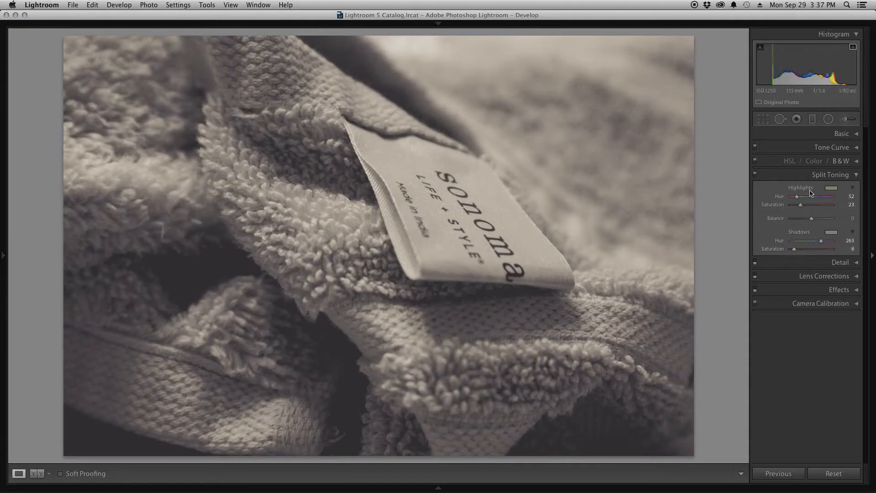
Step: Set the split-toning highlights Saturation to 16 and toggle the split toning off and on to compare its effect
drag(798, 206, 796, 208)
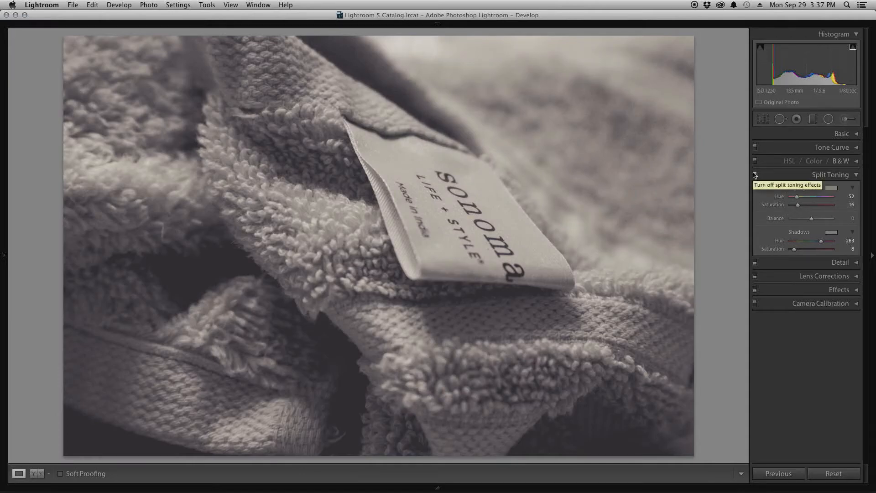
click(755, 176)
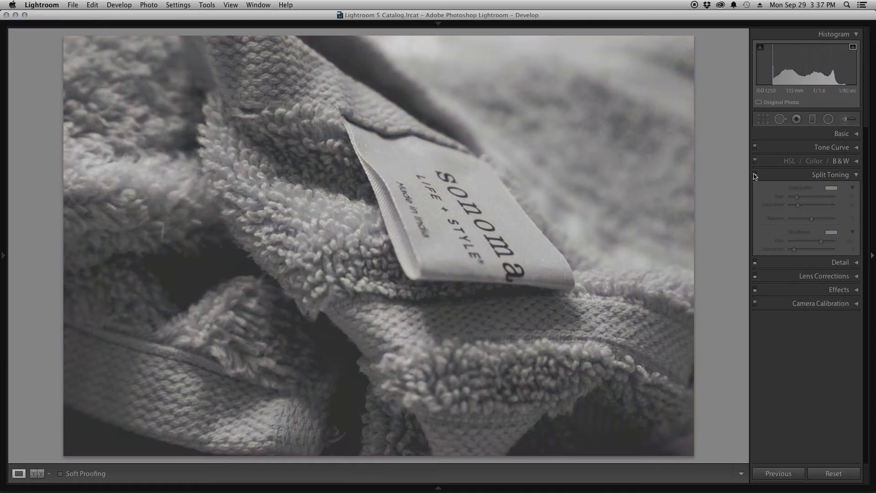
click(755, 175)
click(755, 175)
click(754, 176)
click(755, 175)
click(755, 175)
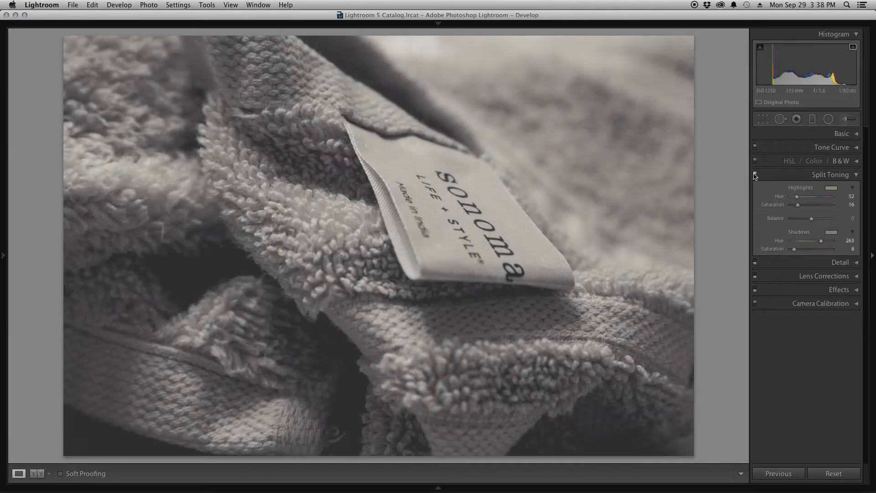
Step: Lower the highlights Saturation slightly and shift the split-toning Balance toward the highlights
drag(797, 204, 795, 208)
mouse_move(810, 221)
mouse_down()
mouse_move(781, 221)
mouse_move(839, 222)
mouse_move(802, 222)
mouse_move(818, 222)
mouse_up()
click(857, 175)
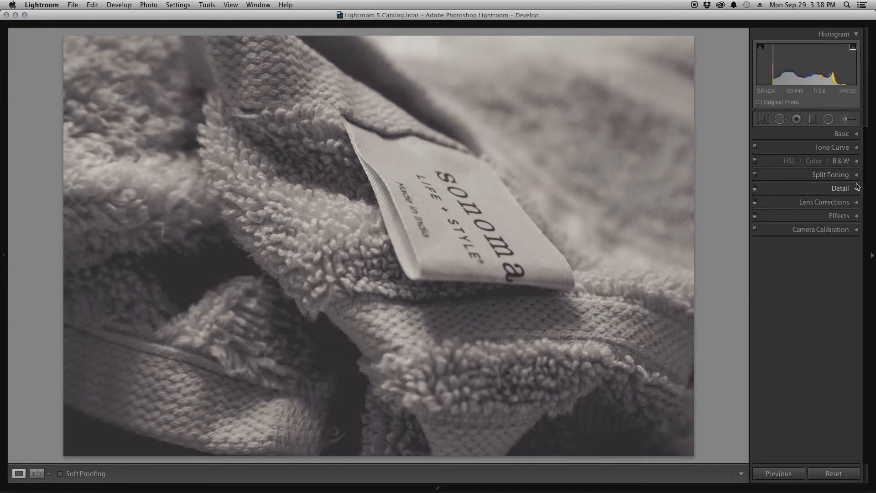
Step: Enable the Detail adjustments for sharpening and noise reduction, and briefly check the Lens Corrections settings
click(857, 189)
click(753, 189)
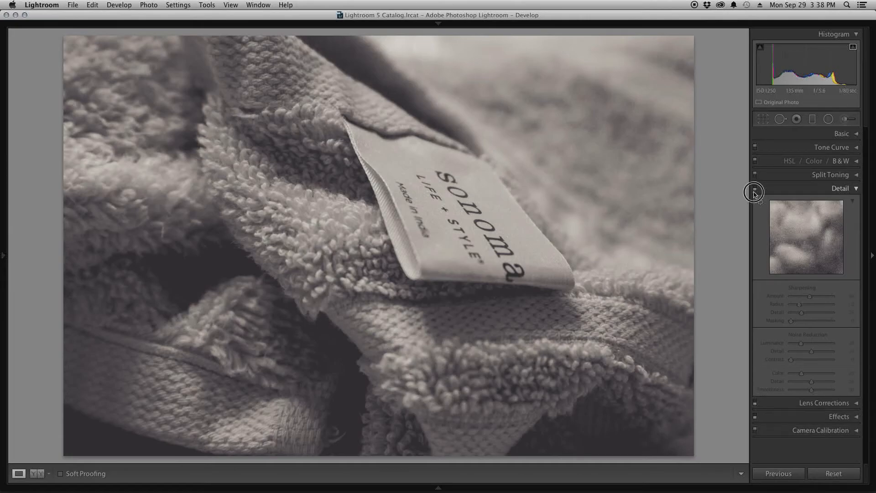
click(752, 190)
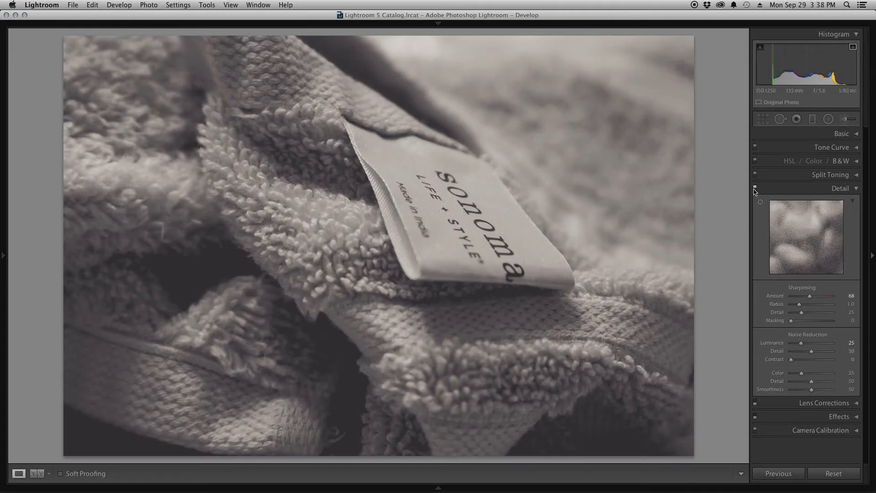
click(856, 202)
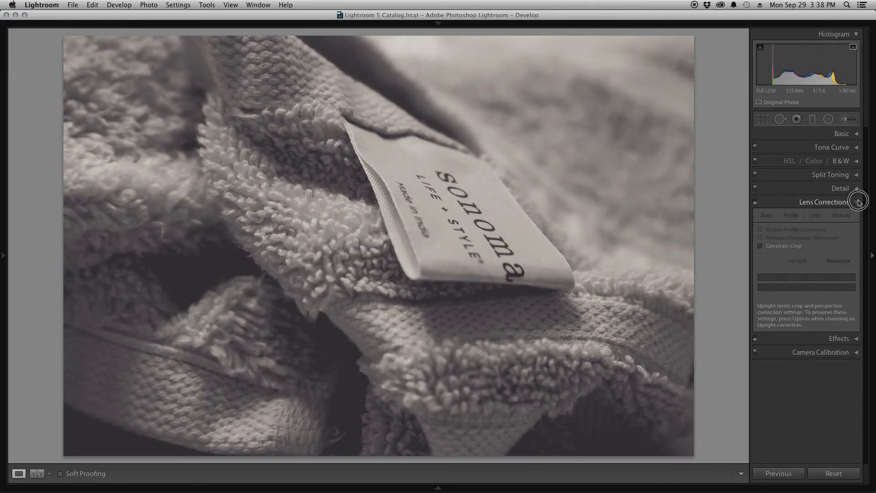
click(856, 202)
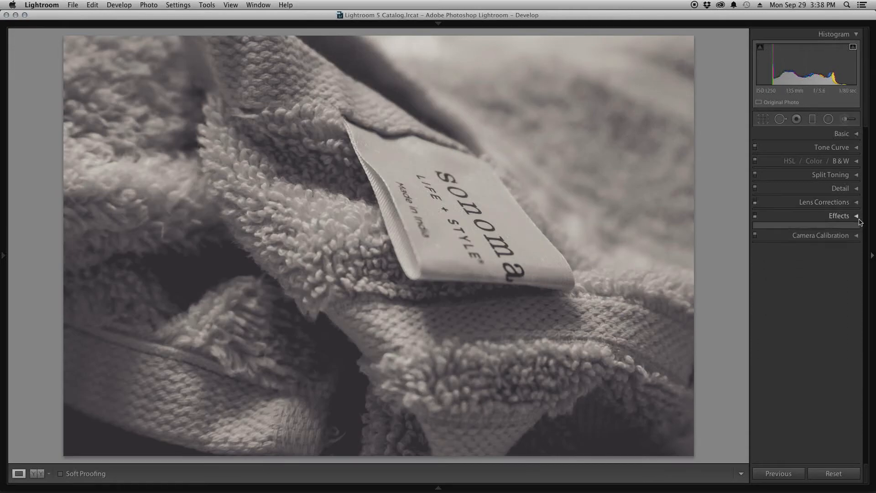
Step: Enable the Effects adjustments and set the post-crop vignette to Amount −33 and Midpoint 26
click(857, 217)
click(755, 216)
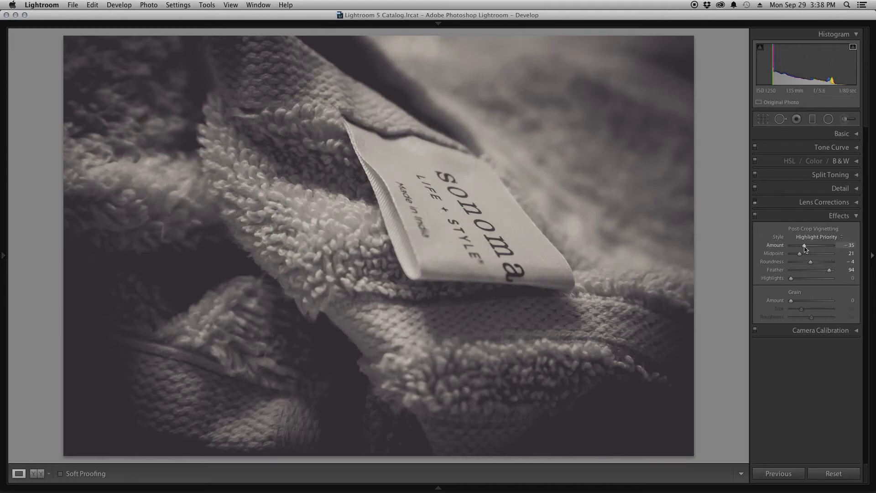
mouse_move(805, 248)
mouse_down()
mouse_move(812, 246)
mouse_move(790, 247)
mouse_up()
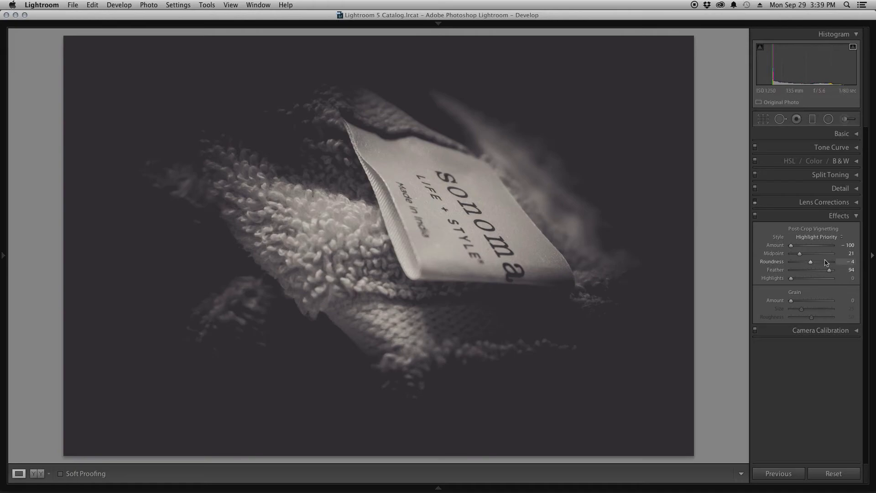
drag(800, 255, 802, 254)
click(803, 246)
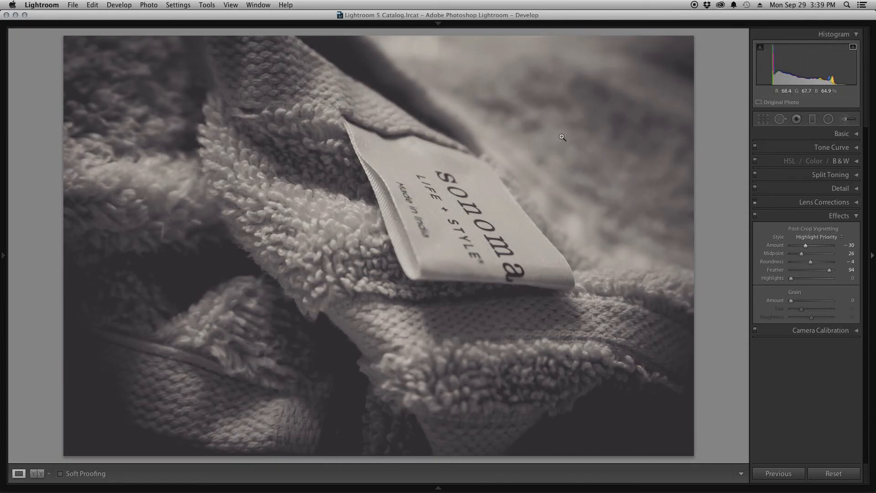
drag(806, 245, 805, 247)
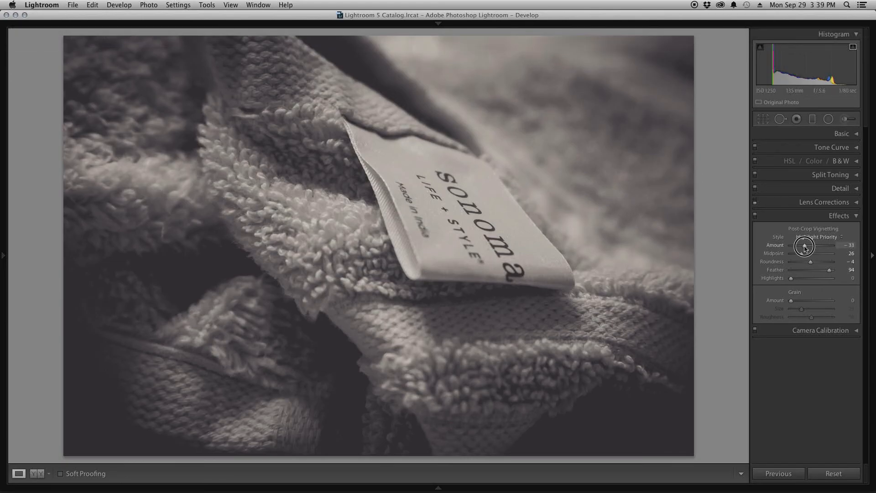
Step: Toggle the vignette effect off and on, and compare the before and after photos side by side with the Basic settings shown
click(755, 215)
click(755, 215)
click(856, 216)
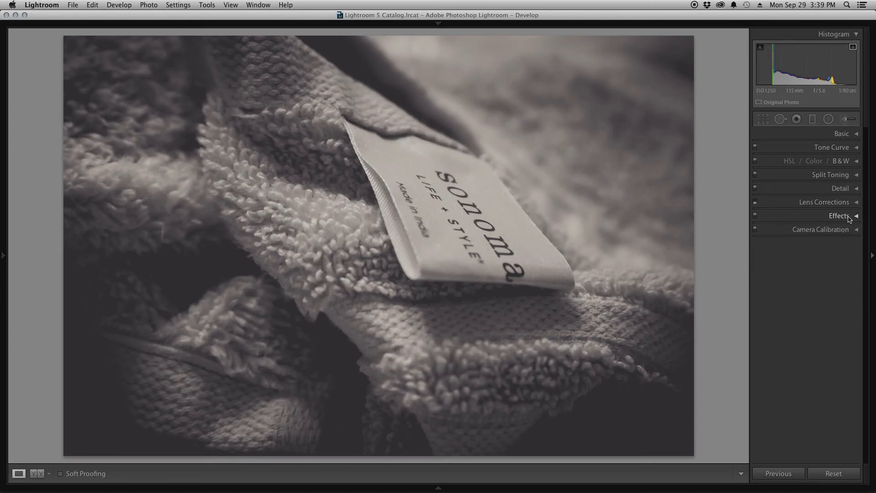
click(842, 133)
key(y)
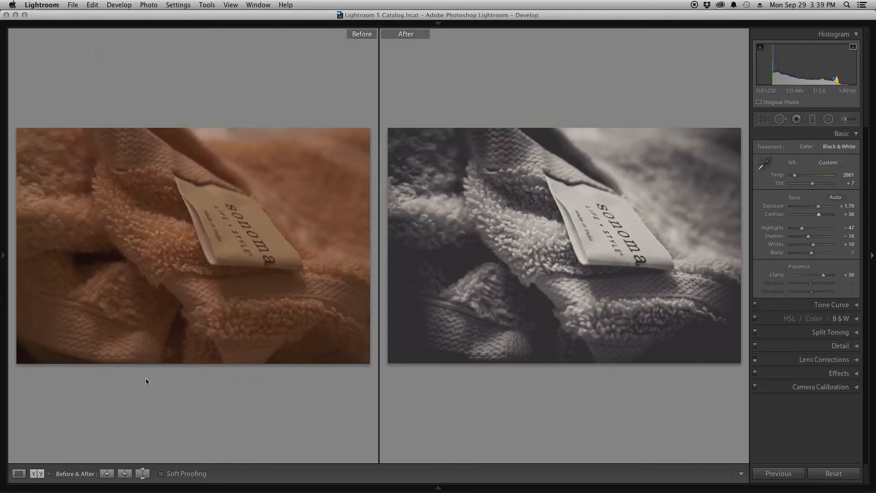